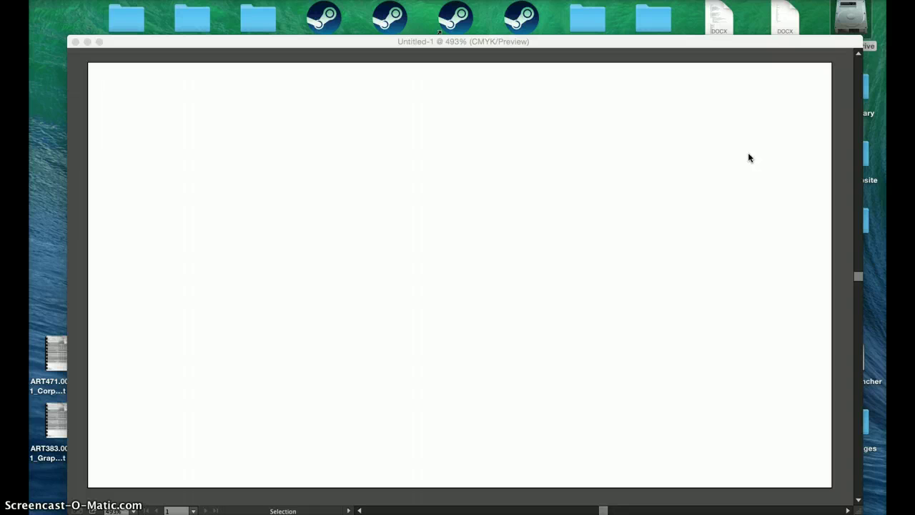
Bring the Illustrator document to the front and close the floating Transform and Character panels
{"action": "left_click", "coordinate": [742, 155]}
{"action": "left_click", "coordinate": [738, 106]}
{"action": "left_click", "coordinate": [571, 152]}
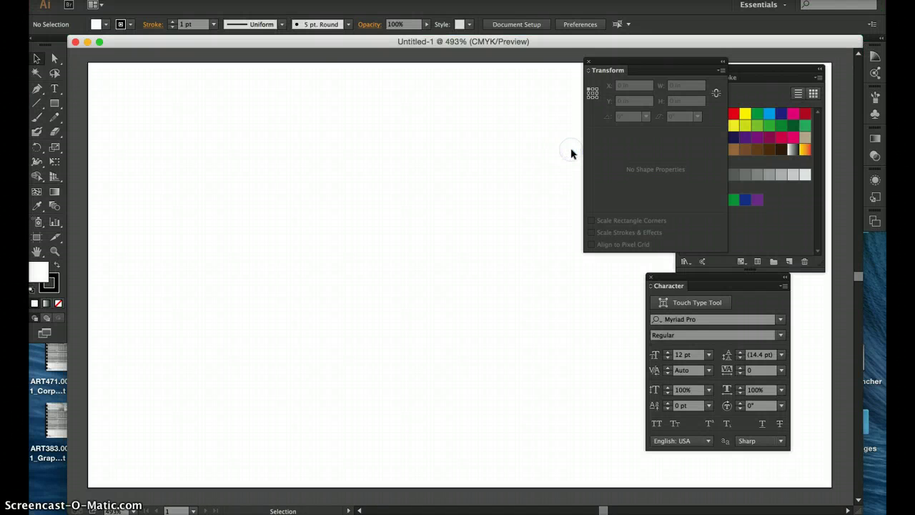
{"action": "left_click", "coordinate": [590, 63]}
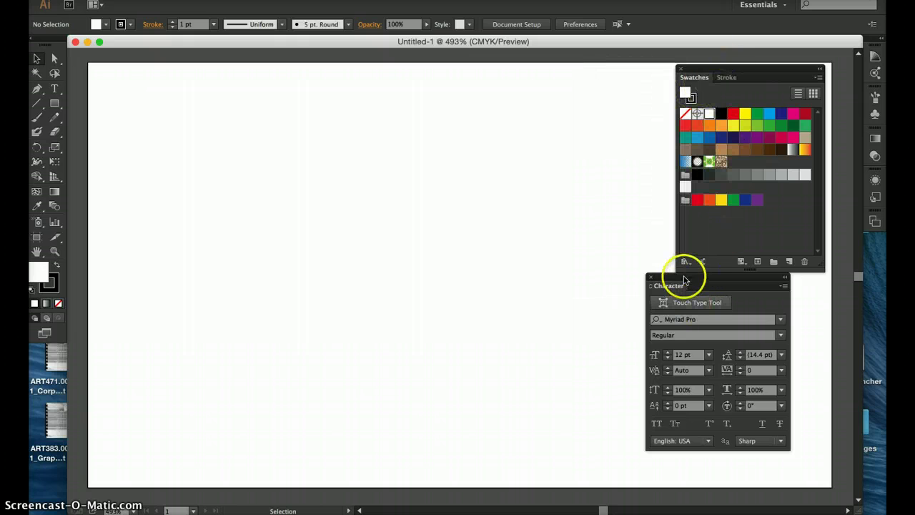
{"action": "left_click", "coordinate": [650, 278]}
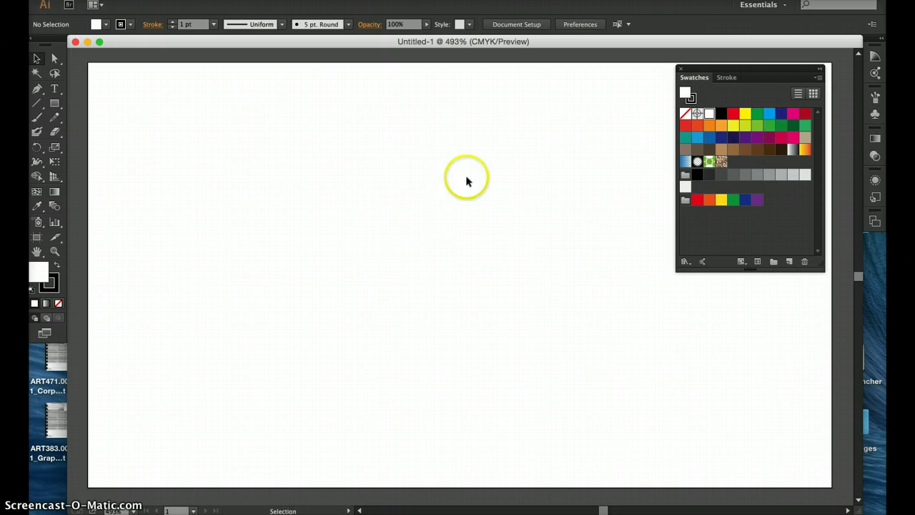
Show the Color panel with the fill as the active attribute and reposition it just beneath the Swatches panel
{"action": "left_click", "coordinate": [42, 271]}
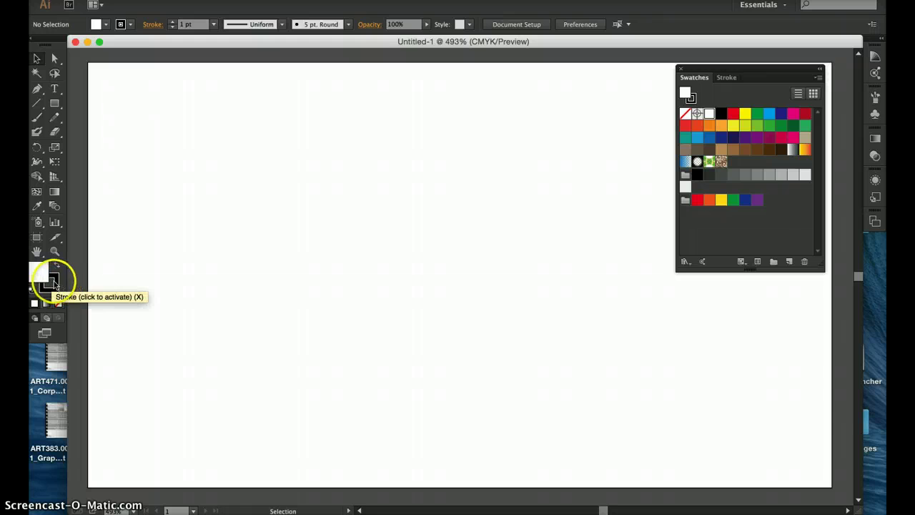
{"action": "left_click", "coordinate": [44, 275]}
{"action": "left_click", "coordinate": [45, 266]}
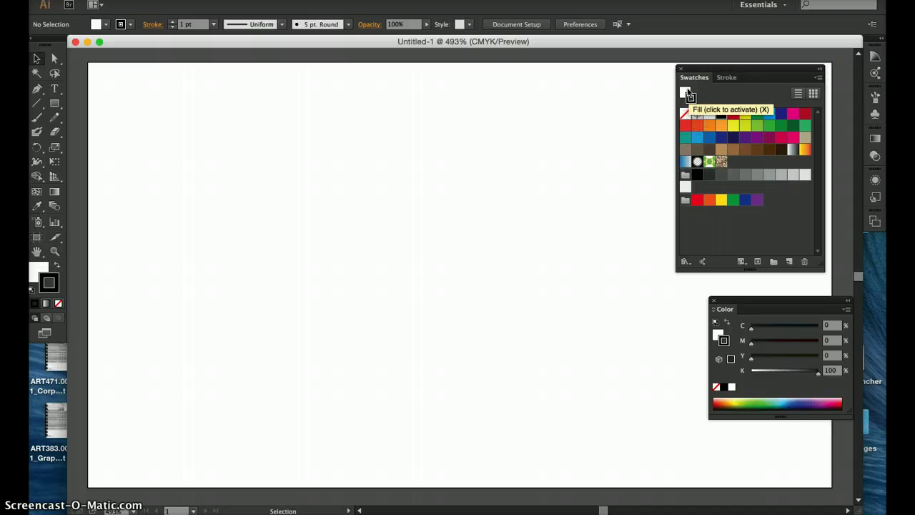
{"action": "left_click", "coordinate": [751, 113]}
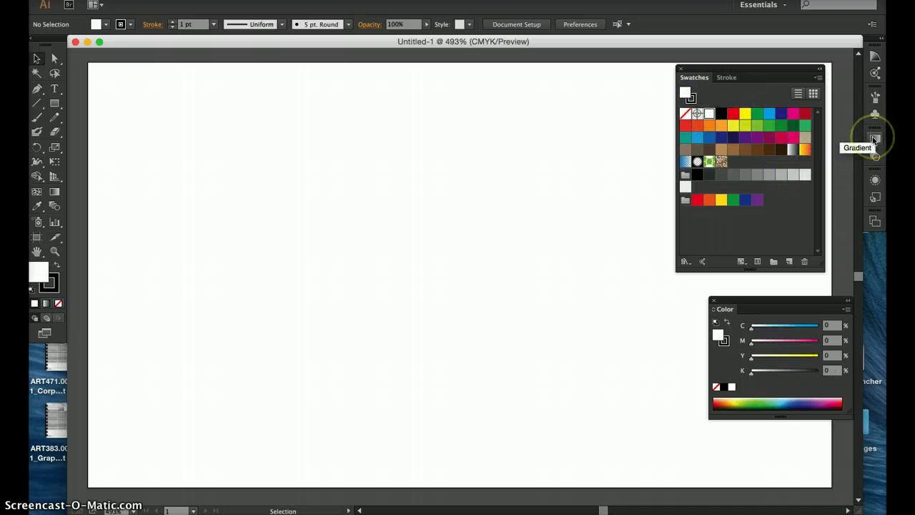
{"action": "left_click", "coordinate": [867, 92]}
{"action": "left_click", "coordinate": [336, 0]}
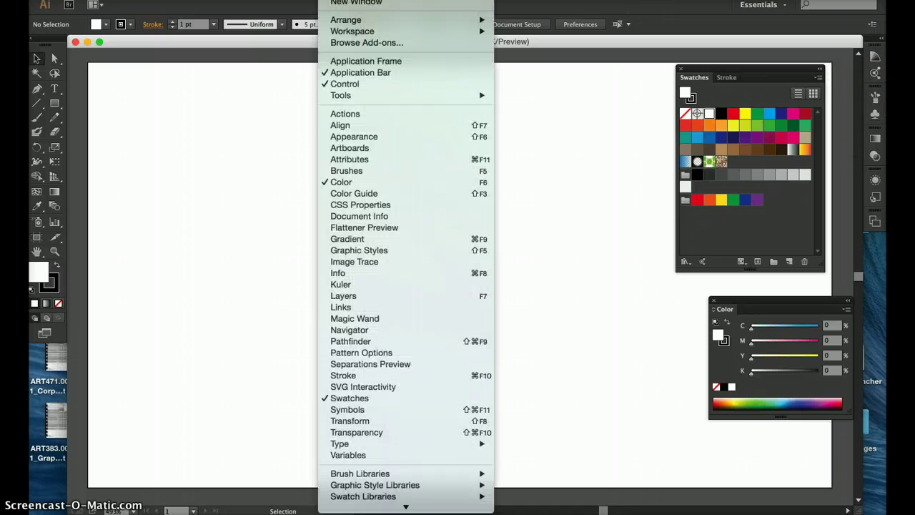
{"action": "left_click", "coordinate": [344, 184]}
{"action": "left_click", "coordinate": [765, 301]}
{"action": "left_click_drag", "start_coordinate": [762, 304], "coordinate": [750, 297]}
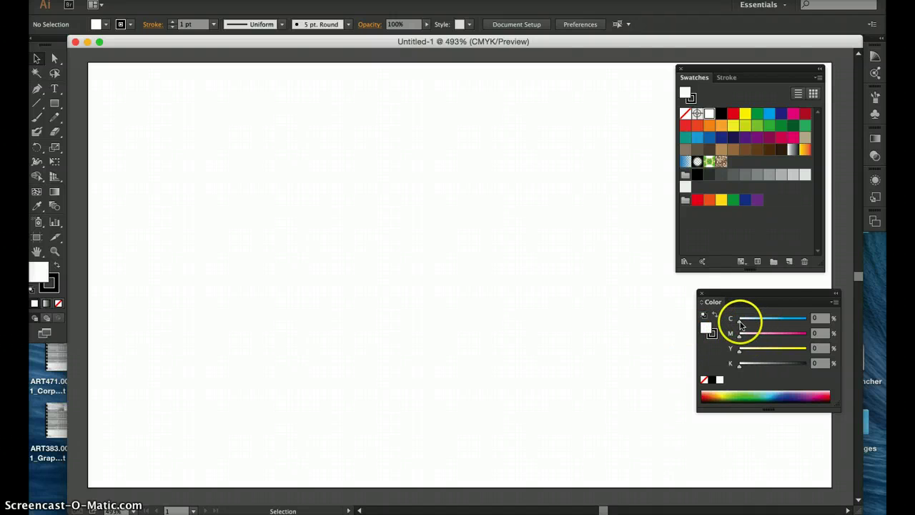
Mix a blue fill of C 52, M 31, Y 0, K 0 and add it to the swatches
{"action": "mouse_move", "coordinate": [752, 324]}
{"action": "left_mouse_down"}
{"action": "mouse_move", "coordinate": [774, 321]}
{"action": "mouse_move", "coordinate": [741, 331]}
{"action": "mouse_move", "coordinate": [759, 338]}
{"action": "left_mouse_up"}
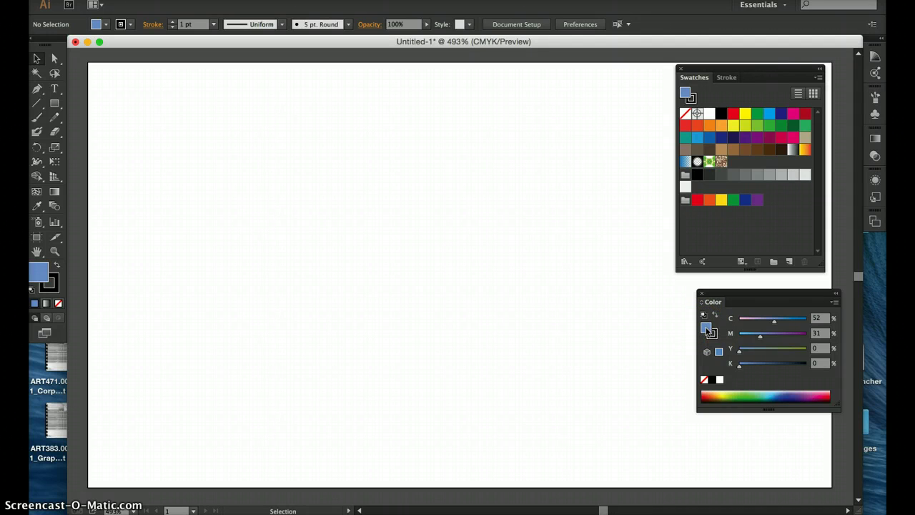
{"action": "left_click_drag", "start_coordinate": [722, 270], "coordinate": [747, 226]}
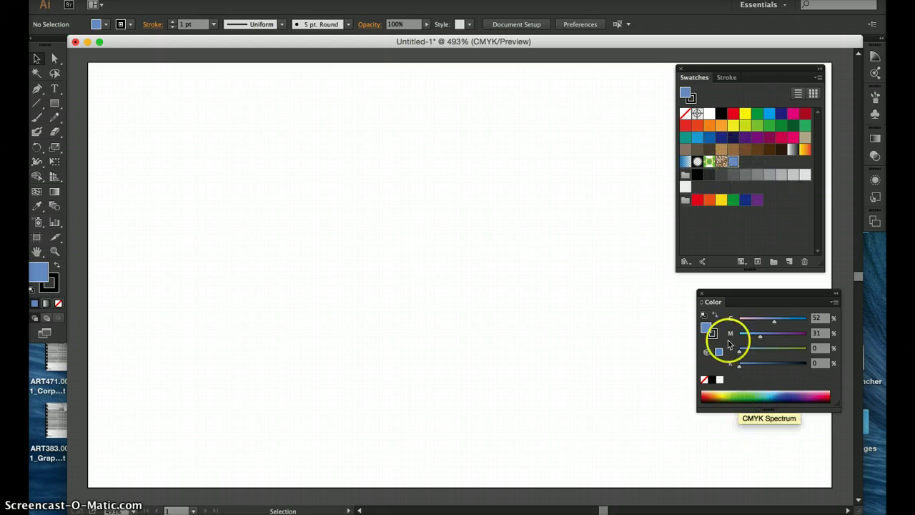
{"action": "left_click_drag", "start_coordinate": [714, 330], "coordinate": [733, 165]}
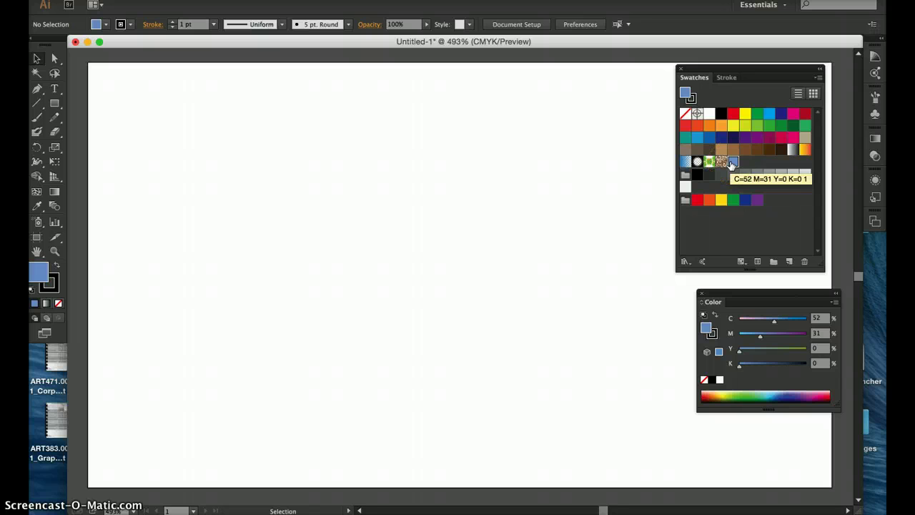
Sample a dark green fill of about C 84, M 30, Y 100, K 20 from the CMYK spectrum and add it to the swatches
{"action": "left_click", "coordinate": [789, 394]}
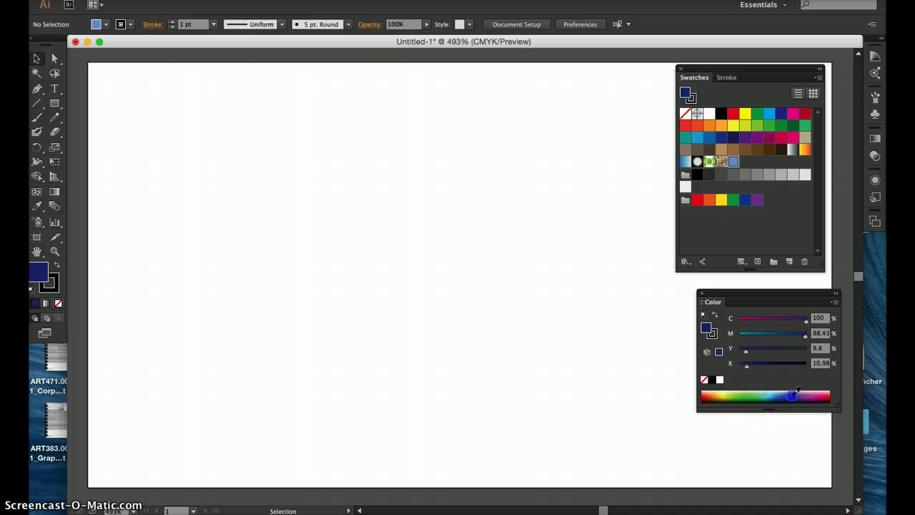
{"action": "left_click_drag", "start_coordinate": [772, 389], "coordinate": [740, 395]}
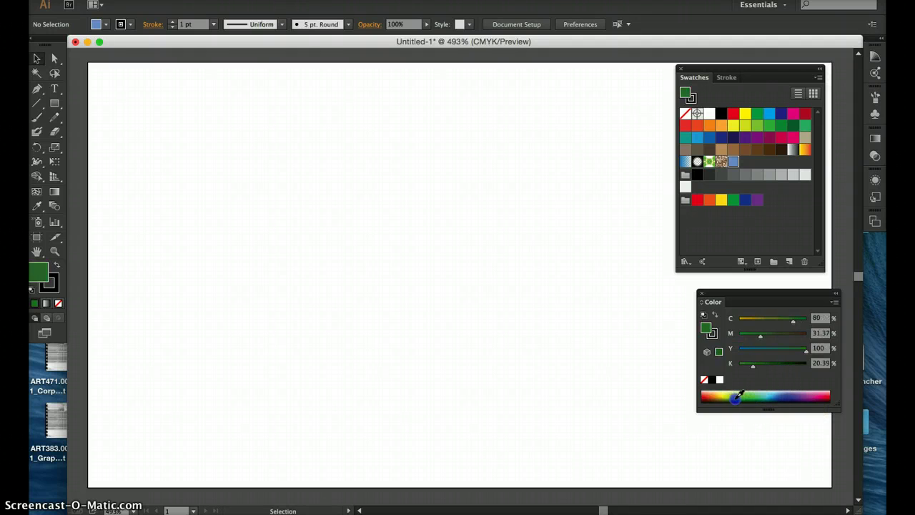
{"action": "left_click", "coordinate": [707, 327]}
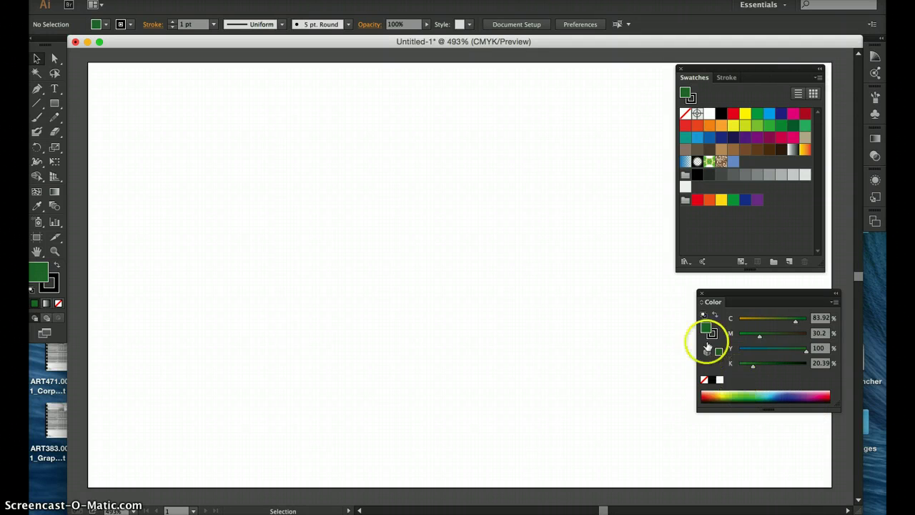
{"action": "left_click_drag", "start_coordinate": [707, 327], "coordinate": [774, 205]}
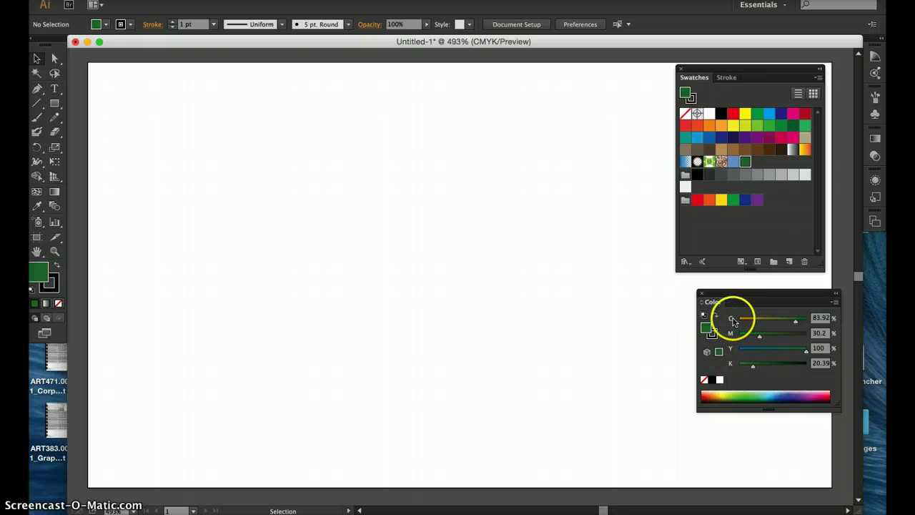
Switch the color sliders to RGB and mix a dark maroon fill of R 113, G 50, B 73
{"action": "left_click", "coordinate": [834, 305]}
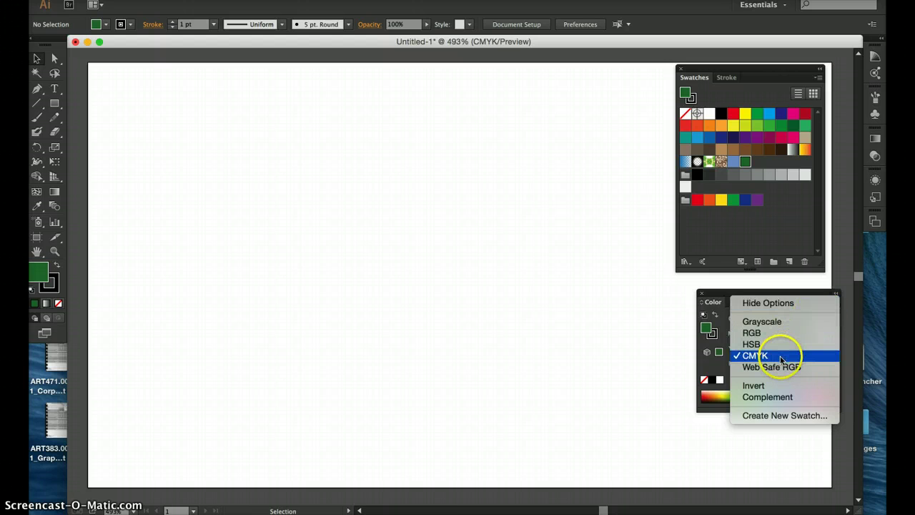
{"action": "left_click", "coordinate": [752, 333]}
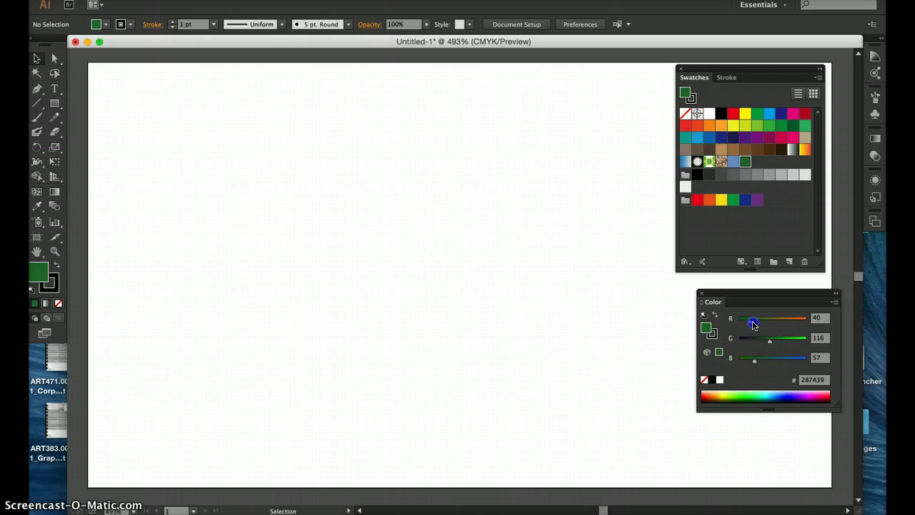
{"action": "left_click_drag", "start_coordinate": [769, 340], "coordinate": [799, 323]}
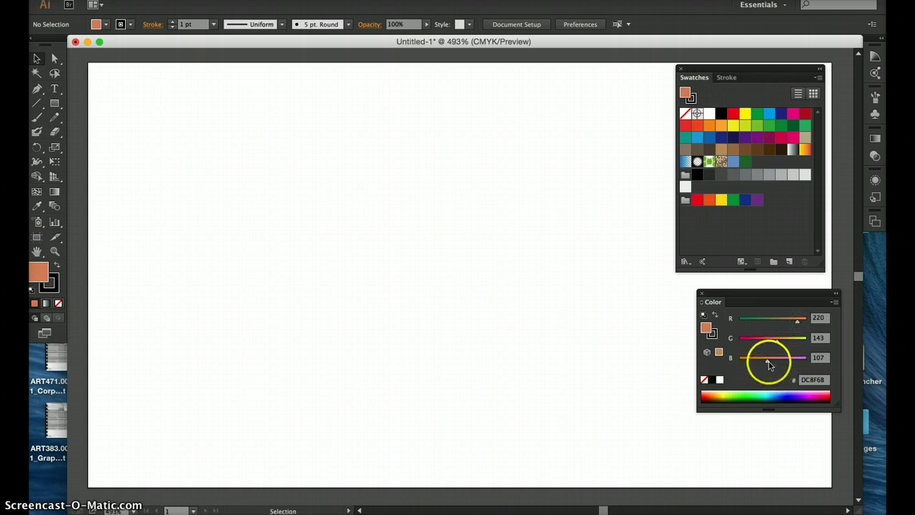
{"action": "left_click_drag", "start_coordinate": [763, 363], "coordinate": [794, 364]}
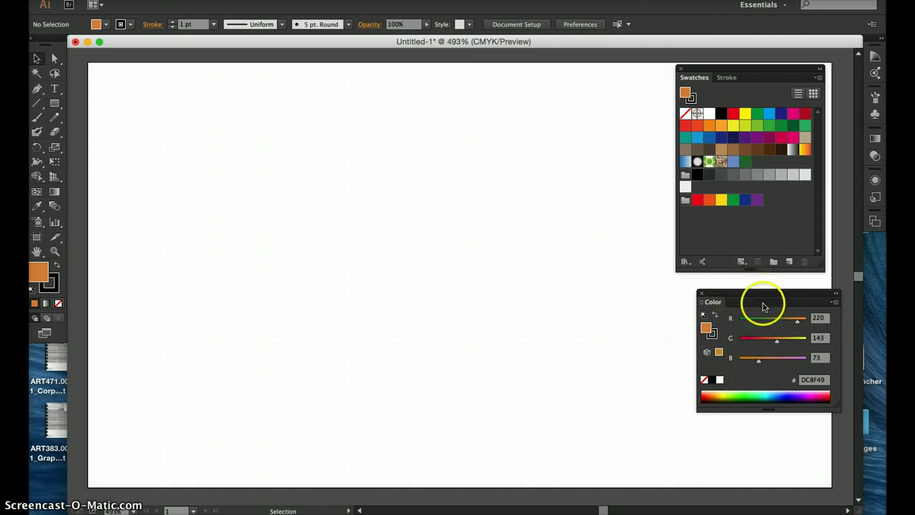
{"action": "left_click_drag", "start_coordinate": [798, 321], "coordinate": [763, 326]}
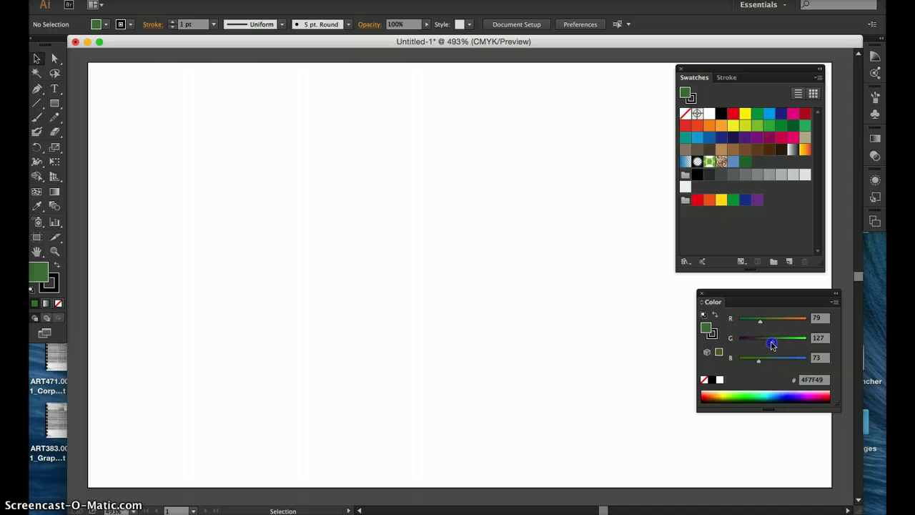
{"action": "left_click_drag", "start_coordinate": [772, 344], "coordinate": [770, 321]}
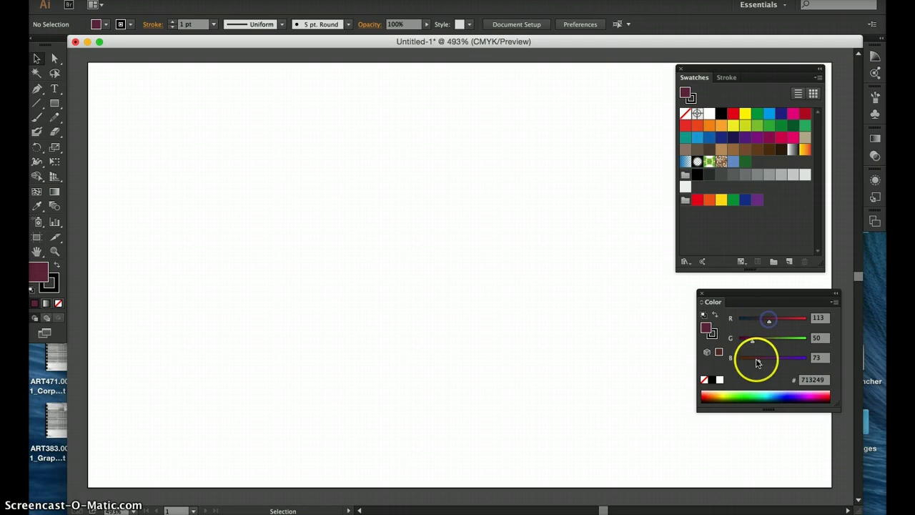
Switch the color sliders to Grayscale and set the fill's K value to about 67%
{"action": "left_click", "coordinate": [835, 302]}
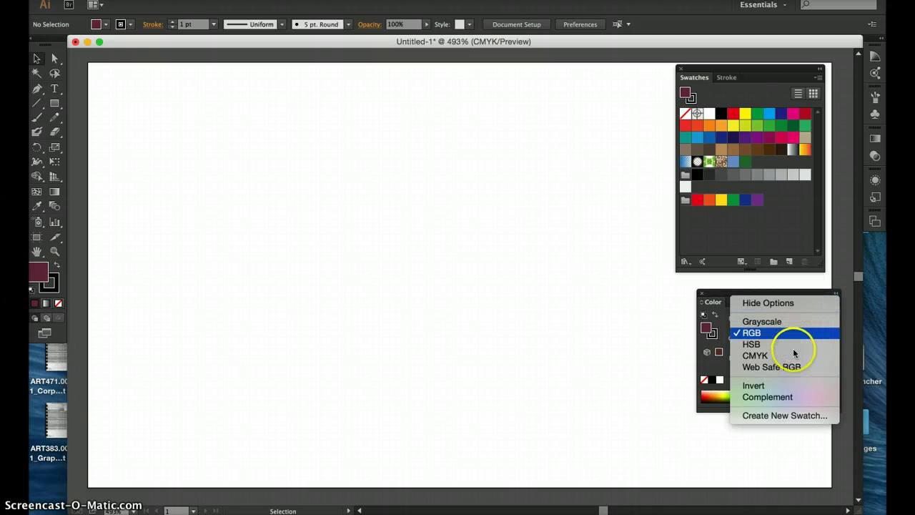
{"action": "left_click", "coordinate": [789, 322]}
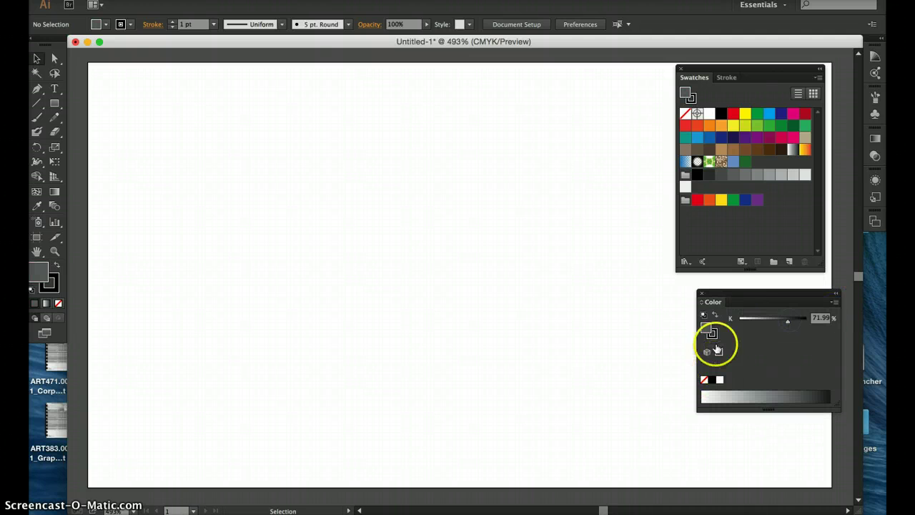
{"action": "mouse_move", "coordinate": [788, 322]}
{"action": "left_mouse_down"}
{"action": "mouse_move", "coordinate": [739, 325]}
{"action": "mouse_move", "coordinate": [809, 325]}
{"action": "mouse_move", "coordinate": [786, 326]}
{"action": "left_mouse_up"}
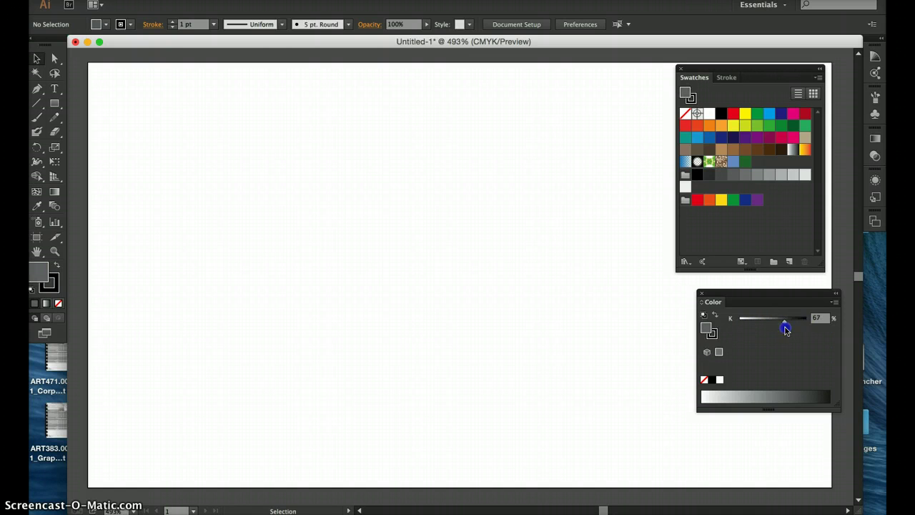
Switch the color sliders to Web Safe RGB and sample the light blue 6699FF from the spectrum as the fill
{"action": "left_click", "coordinate": [834, 302]}
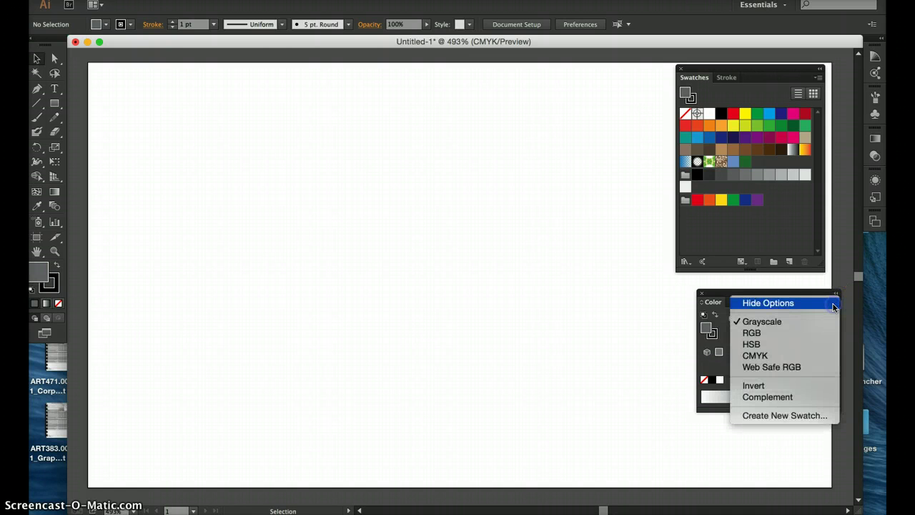
{"action": "left_click", "coordinate": [796, 366]}
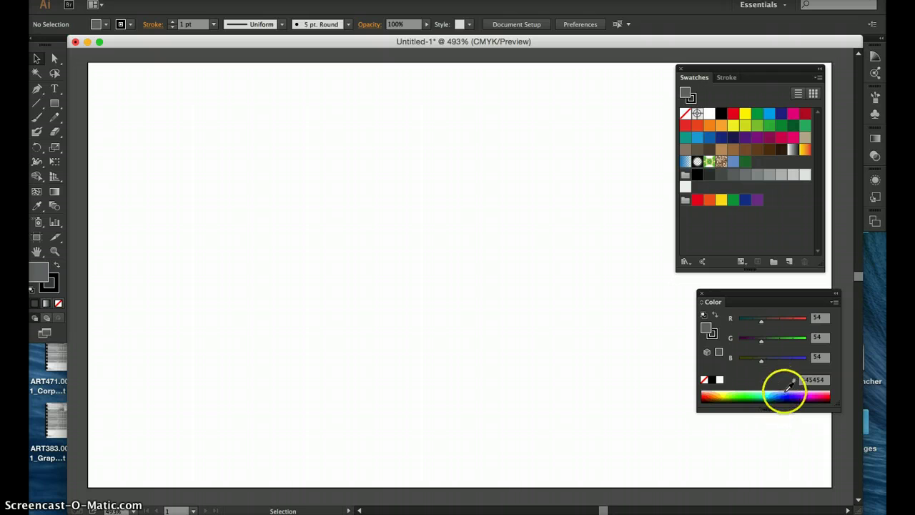
{"action": "left_click", "coordinate": [787, 392]}
{"action": "left_click", "coordinate": [772, 393]}
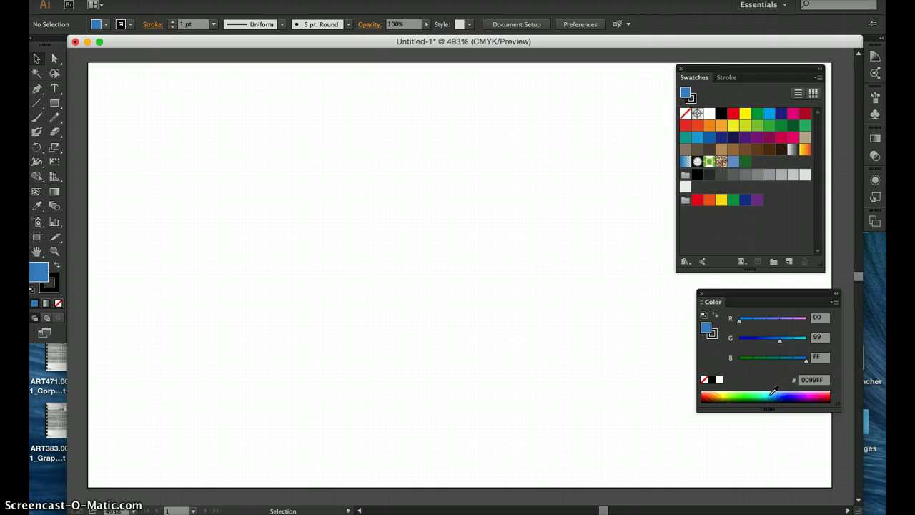
{"action": "left_click", "coordinate": [773, 393]}
{"action": "left_click", "coordinate": [773, 396]}
{"action": "left_click", "coordinate": [772, 399]}
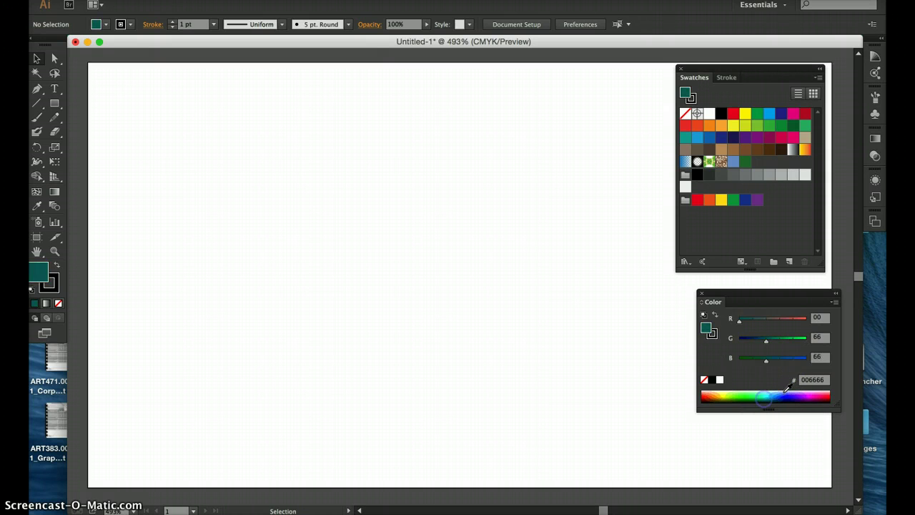
{"action": "left_click", "coordinate": [775, 392]}
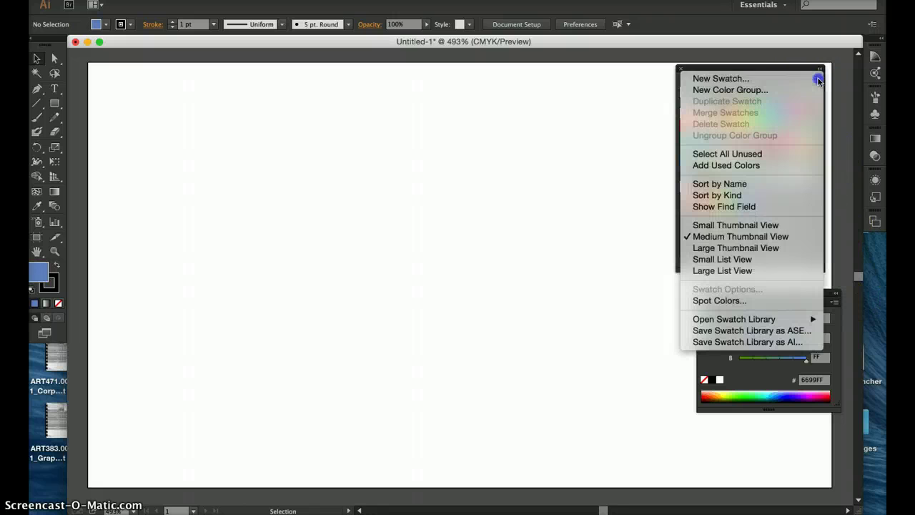
Open the PANTONE+ Solid Coated color book as a swatch library
{"action": "left_click", "coordinate": [818, 78]}
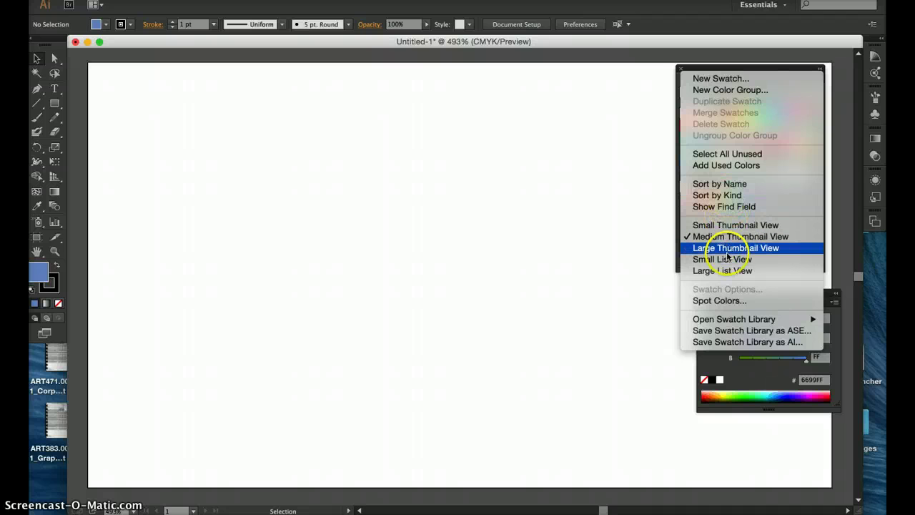
{"action": "mouse_move", "coordinate": [729, 321]}
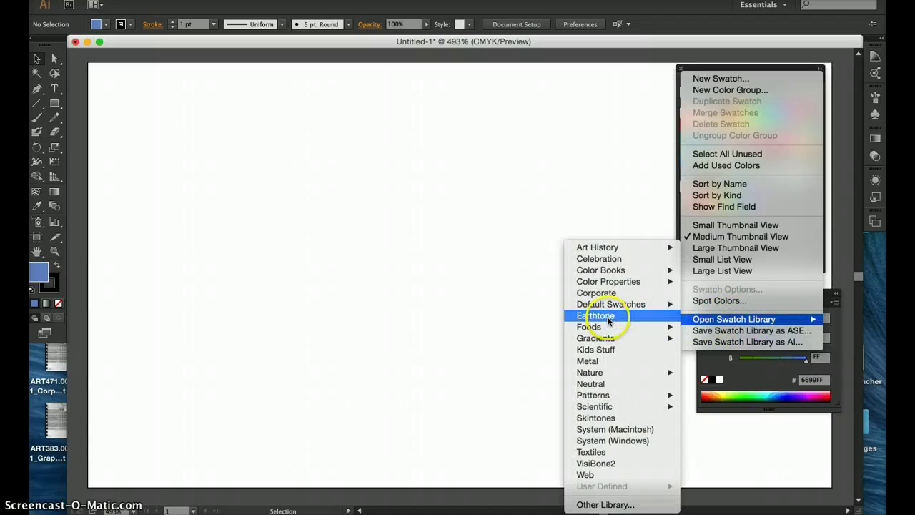
{"action": "mouse_move", "coordinate": [612, 274]}
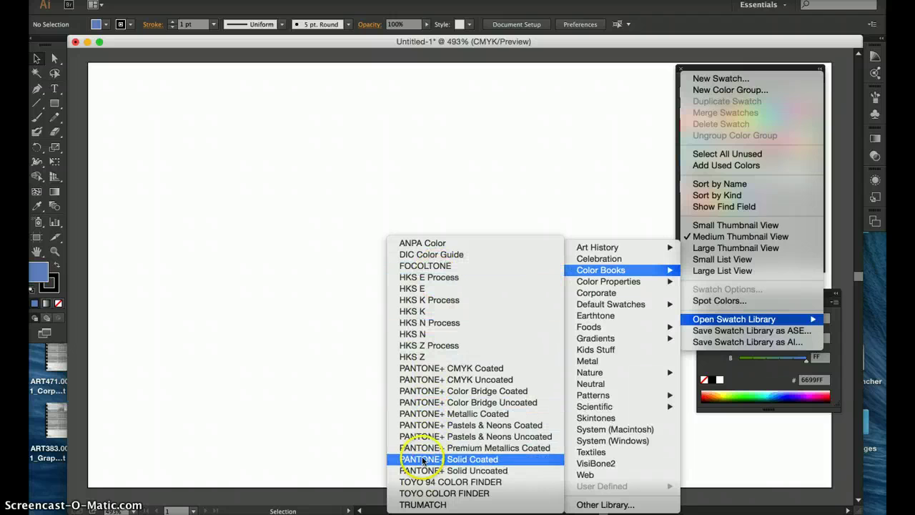
{"action": "left_click", "coordinate": [425, 381]}
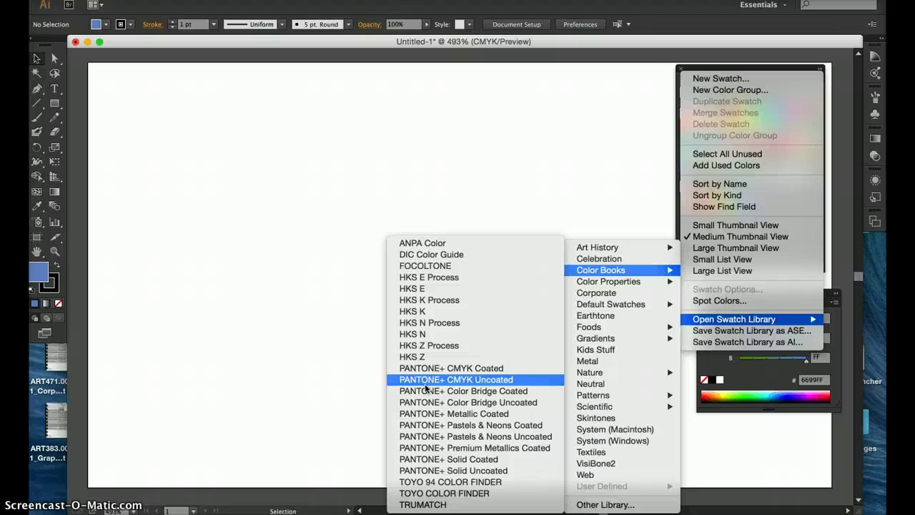
{"action": "left_click_drag", "start_coordinate": [425, 387], "coordinate": [461, 474]}
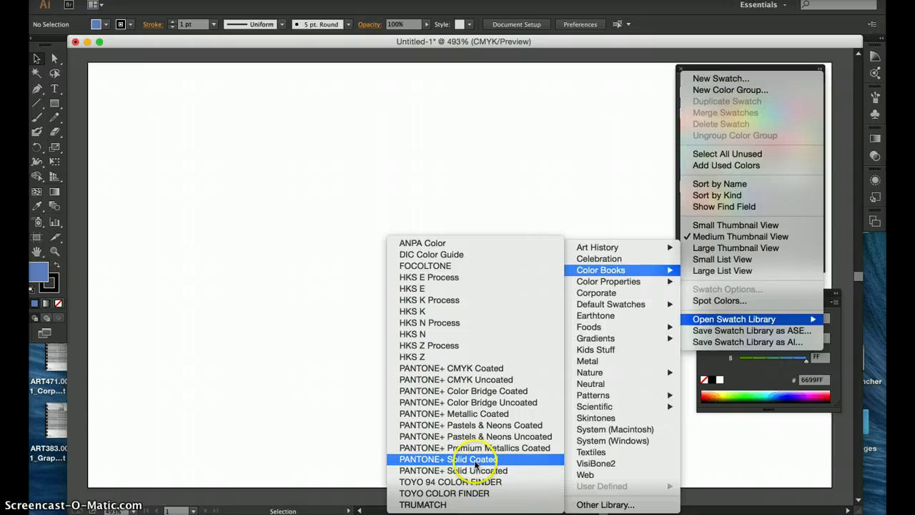
{"action": "left_click", "coordinate": [476, 461]}
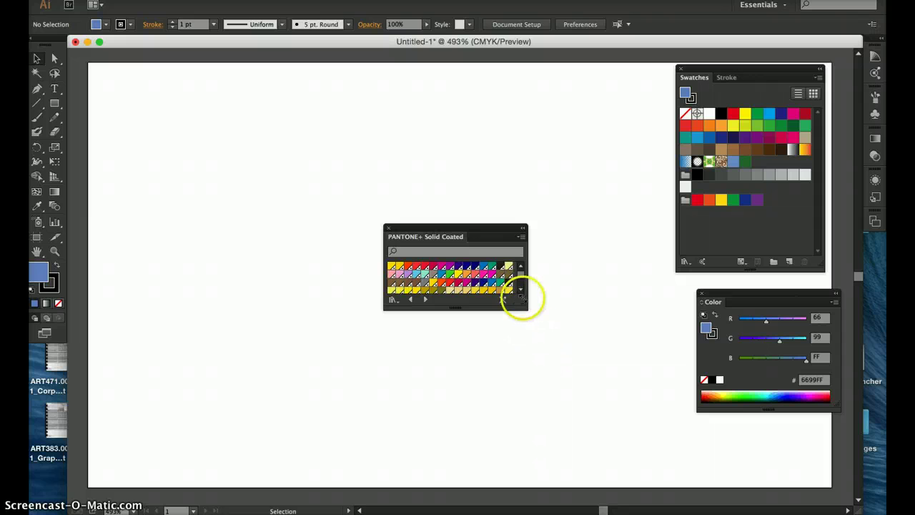
Enlarge the PANTONE+ Solid Coated library and add PANTONE 7626 C and PANTONE Process Blue C to the document swatches
{"action": "left_click_drag", "start_coordinate": [522, 301], "coordinate": [633, 451]}
{"action": "left_click_drag", "start_coordinate": [588, 229], "coordinate": [577, 189]}
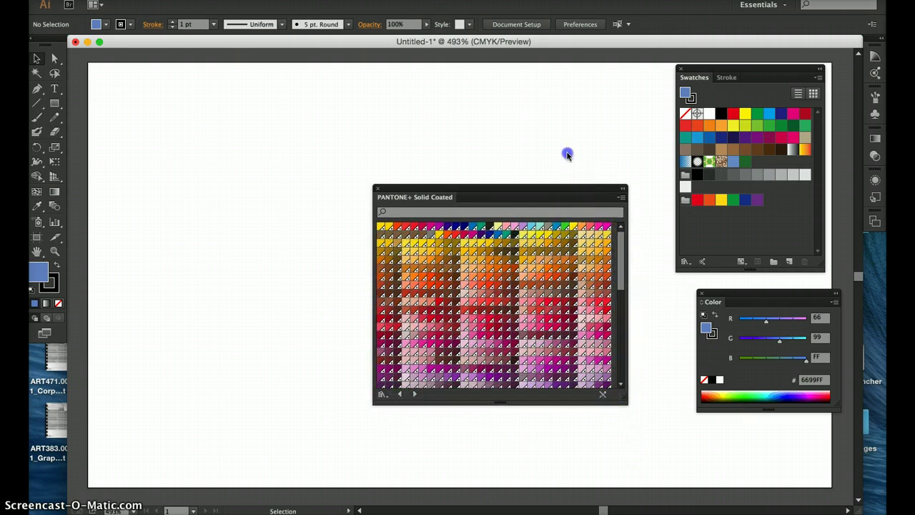
{"action": "left_click_drag", "start_coordinate": [567, 155], "coordinate": [563, 132]}
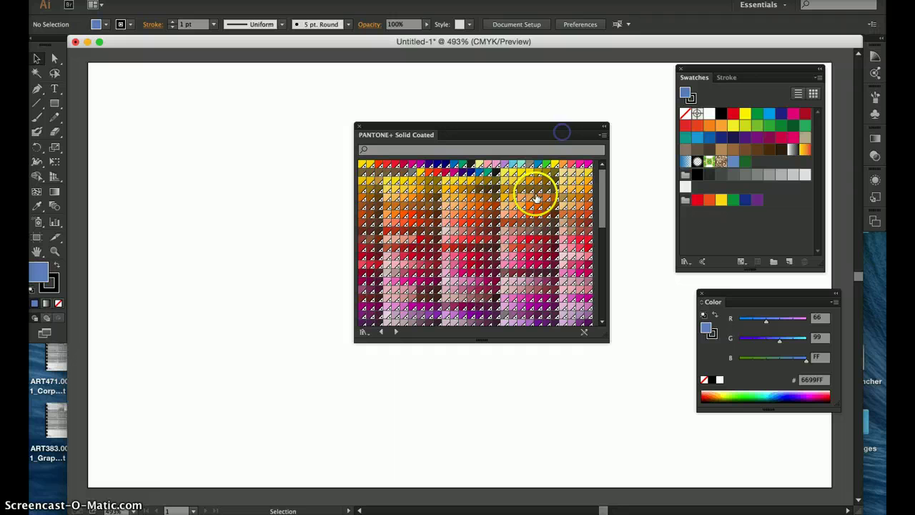
{"action": "left_click", "coordinate": [453, 247]}
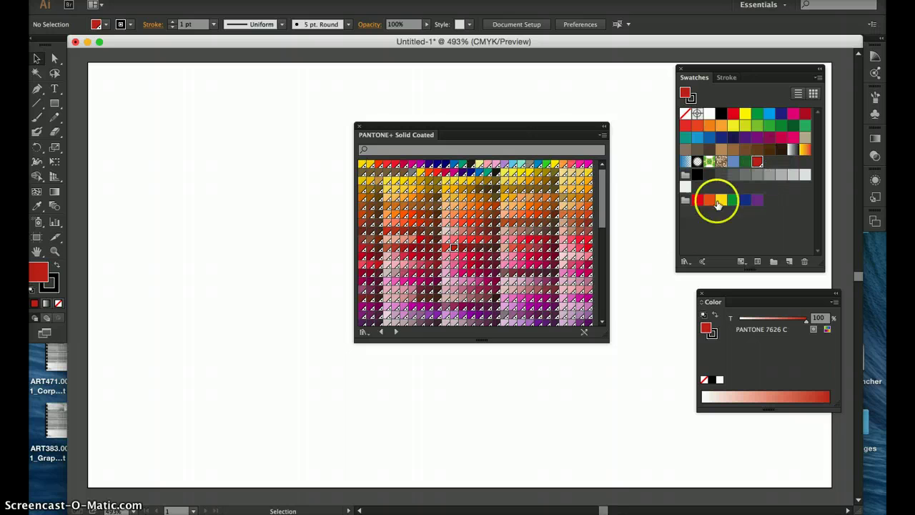
{"action": "left_click", "coordinate": [455, 164]}
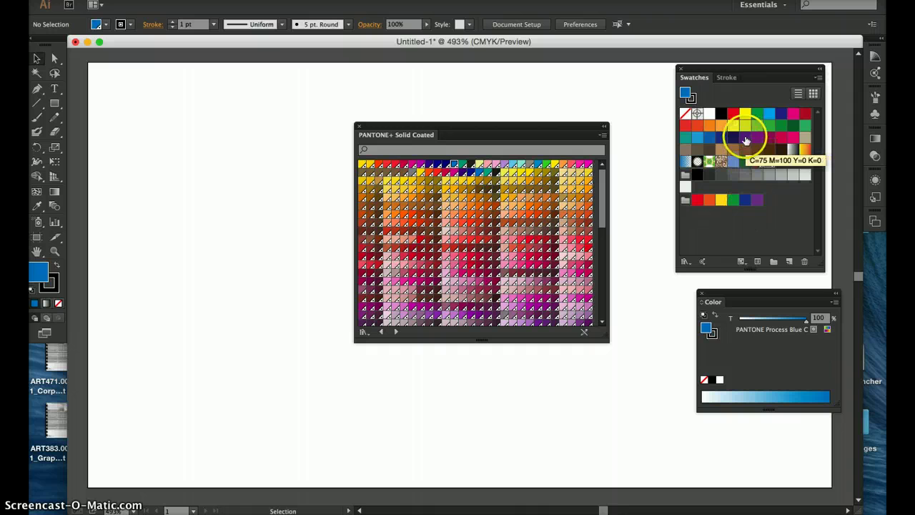
Pick the purple C=75 M=100 Y=0 K=0 and then the CMYK red process swatch as the fill, and switch the color sliders to CMYK
{"action": "left_click", "coordinate": [745, 138]}
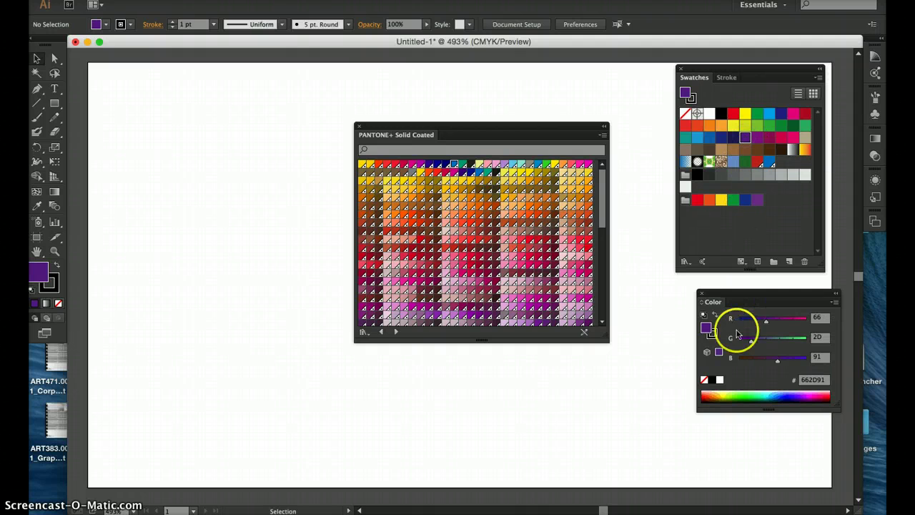
{"action": "left_click", "coordinate": [709, 137]}
{"action": "left_click", "coordinate": [731, 115]}
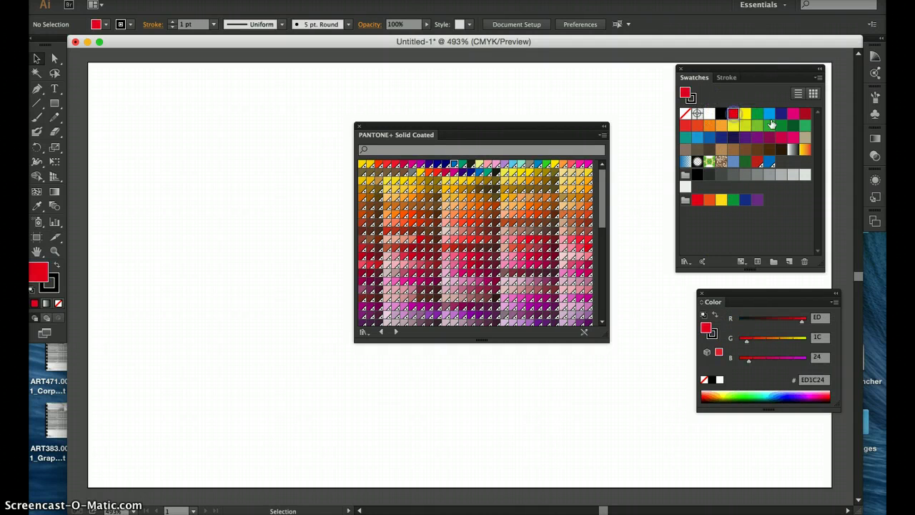
{"action": "left_click", "coordinate": [819, 78]}
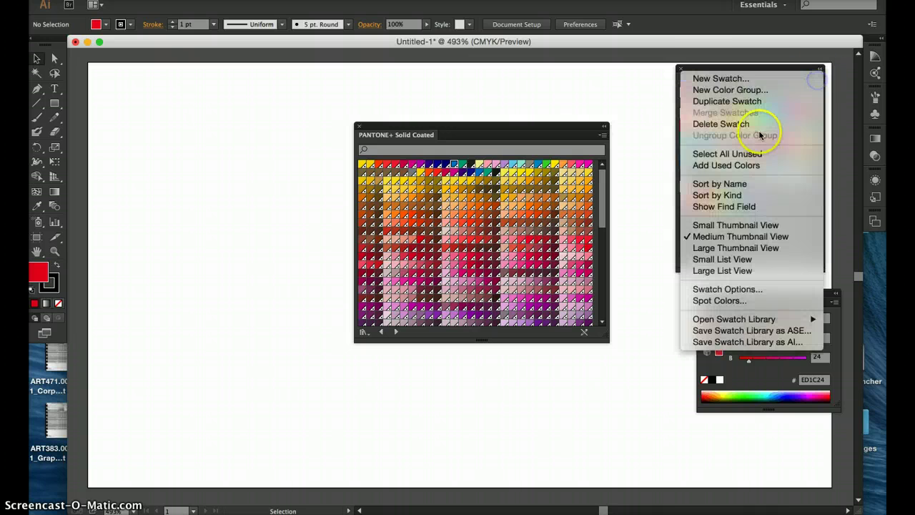
{"action": "left_click", "coordinate": [698, 45]}
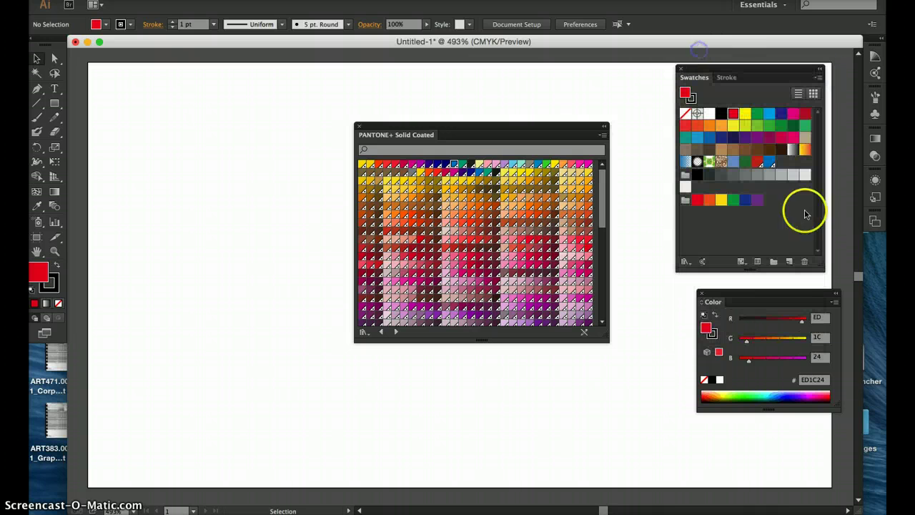
{"action": "left_click", "coordinate": [835, 293]}
{"action": "left_click", "coordinate": [794, 355]}
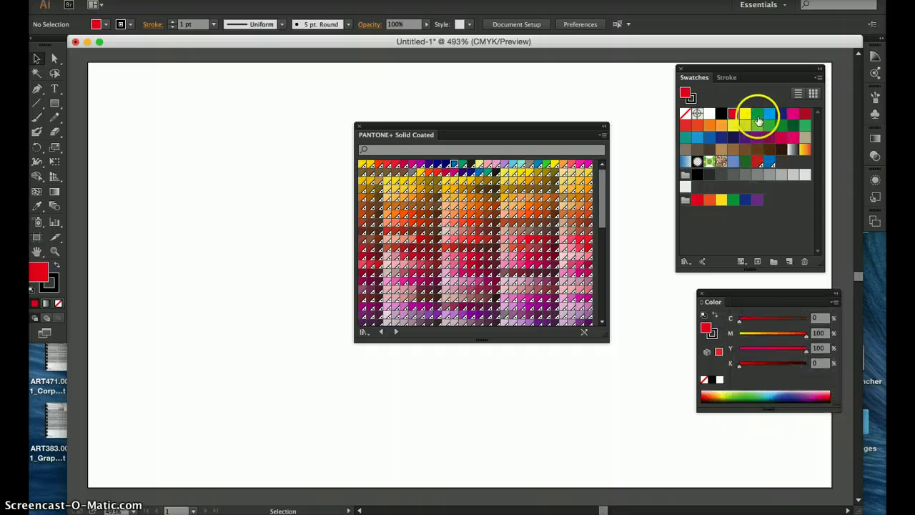
Try the lime green, yellow and orange process swatches as the fill to compare their CMYK mixes
{"action": "left_click", "coordinate": [757, 125]}
{"action": "left_click", "coordinate": [732, 126]}
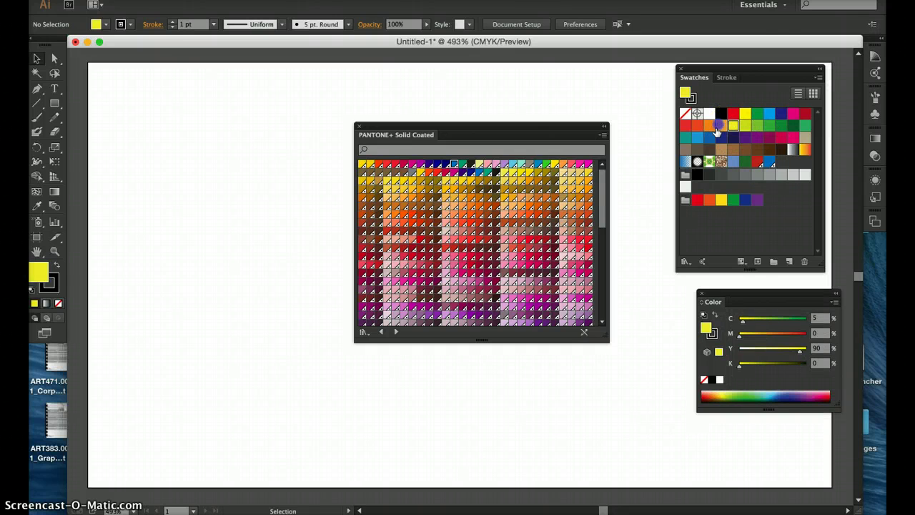
{"action": "left_click", "coordinate": [721, 127]}
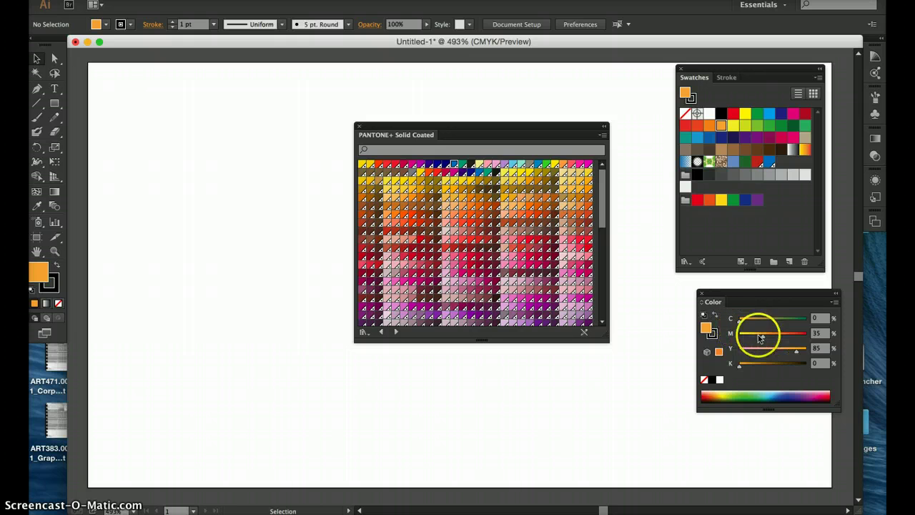
Compare the PANTONE 7626 C spot swatch with a green process swatch, and set the fill to PANTONE 7626 C
{"action": "left_click", "coordinate": [758, 164]}
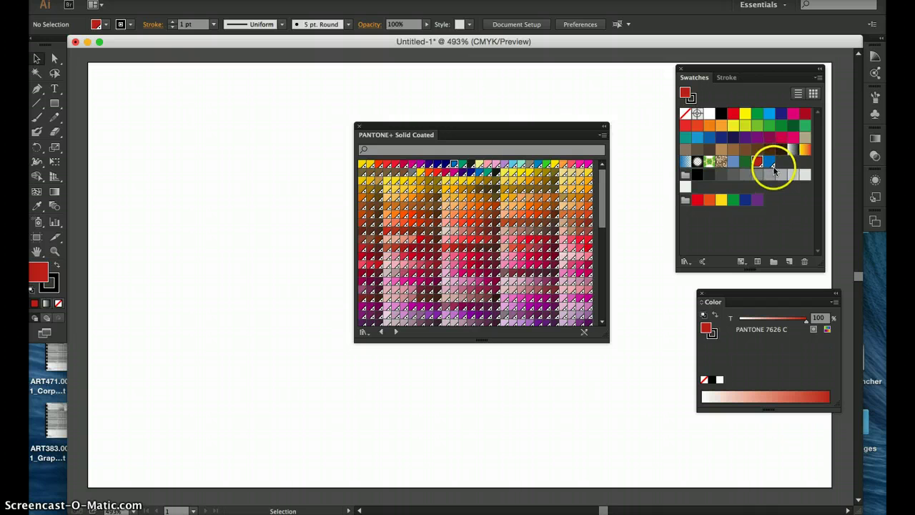
{"action": "left_click", "coordinate": [768, 126]}
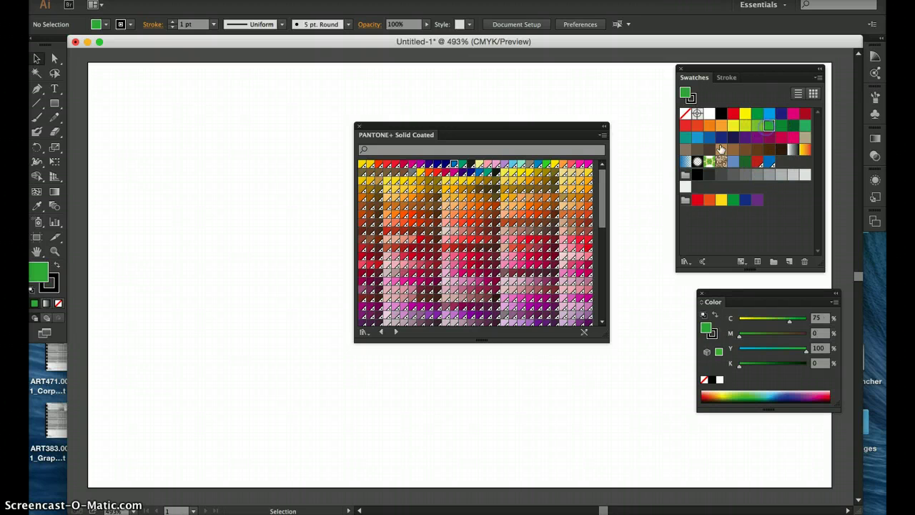
{"action": "left_click", "coordinate": [756, 165]}
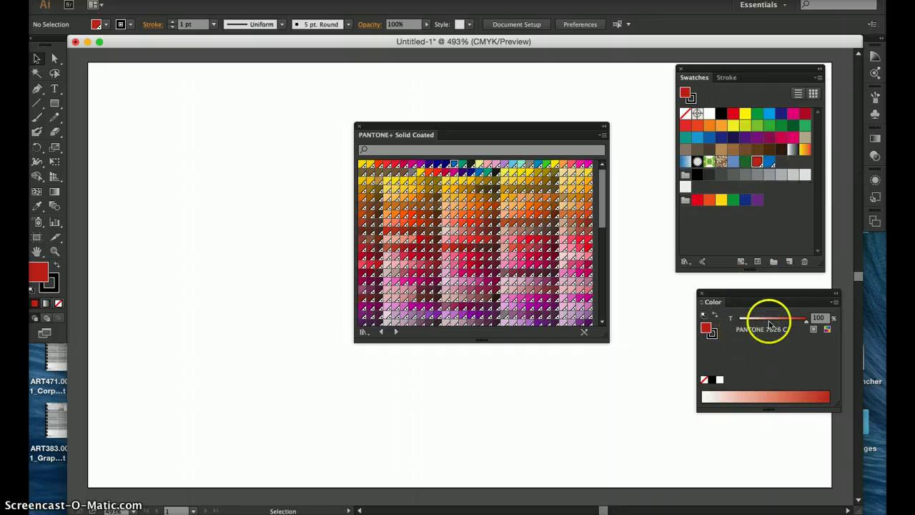
{"action": "left_click", "coordinate": [758, 163]}
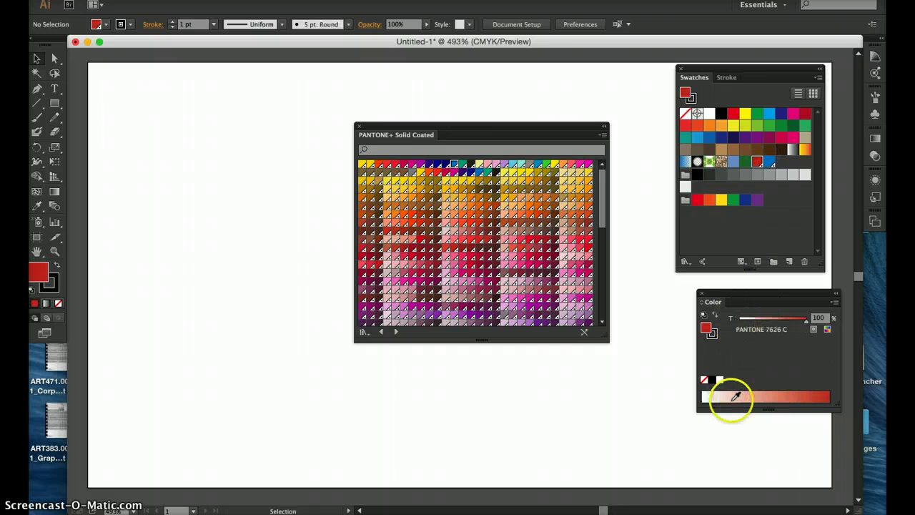
Try a lighter tint of PANTONE 7626 C, and reselect its spot swatch at full strength
{"action": "left_click_drag", "start_coordinate": [807, 321], "coordinate": [787, 323]}
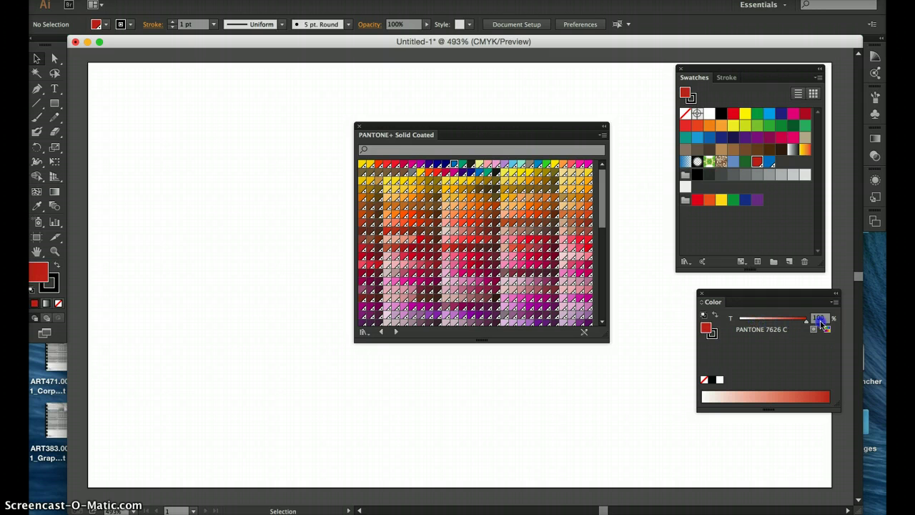
{"action": "left_click", "coordinate": [791, 349]}
{"action": "left_click", "coordinate": [769, 160]}
{"action": "left_click", "coordinate": [757, 161]}
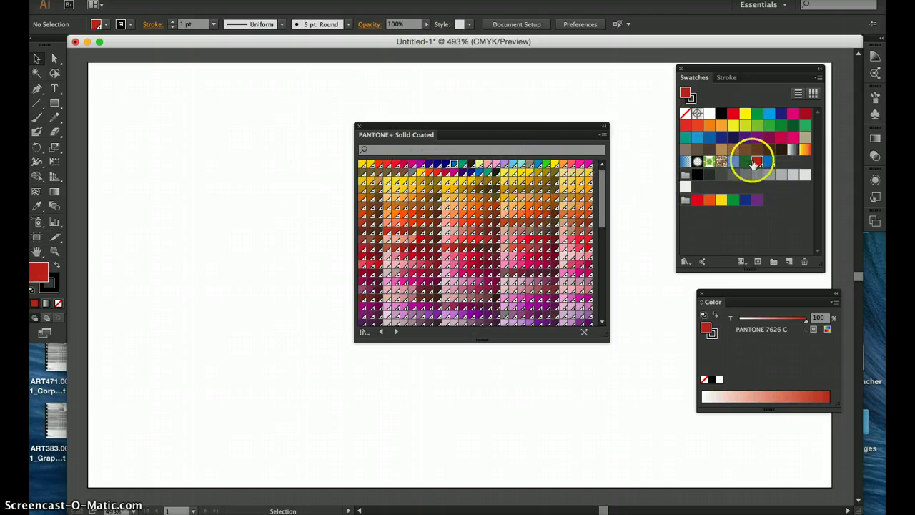
{"action": "left_click", "coordinate": [820, 79]}
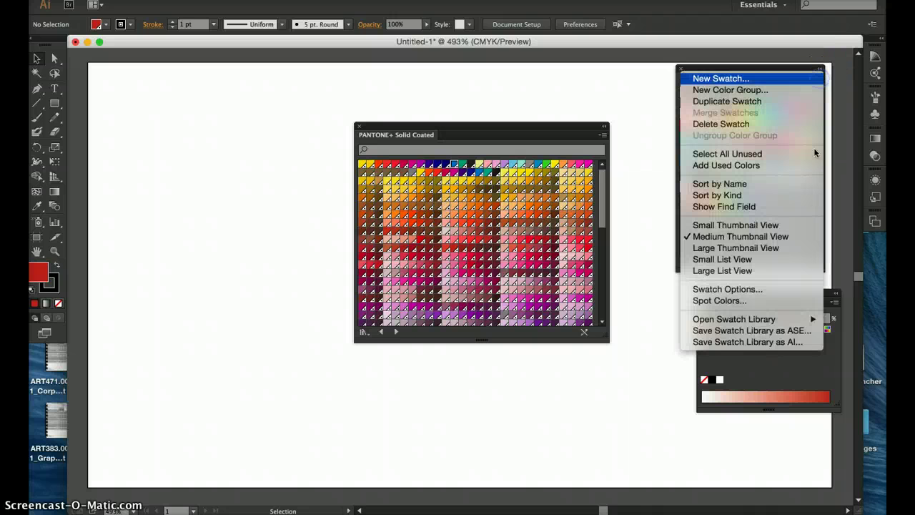
{"action": "mouse_move", "coordinate": [765, 319]}
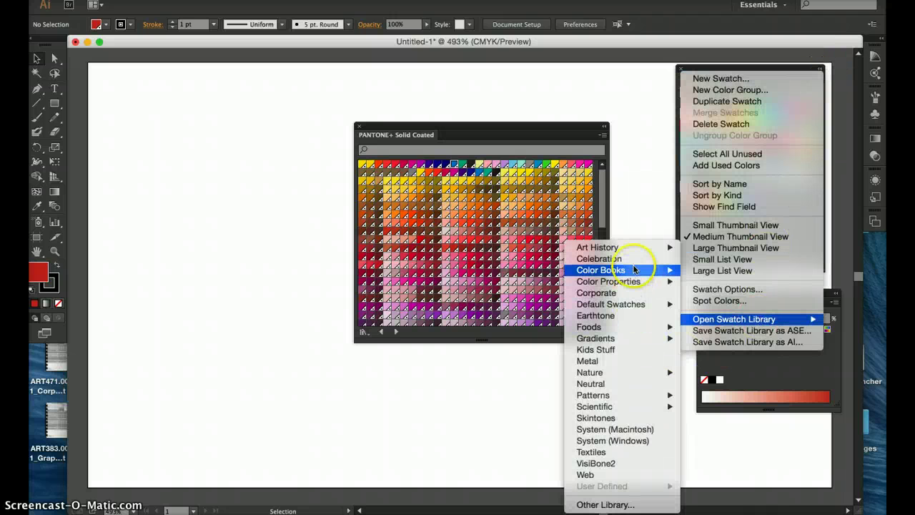
{"action": "mouse_move", "coordinate": [600, 270]}
{"action": "left_click", "coordinate": [281, 439]}
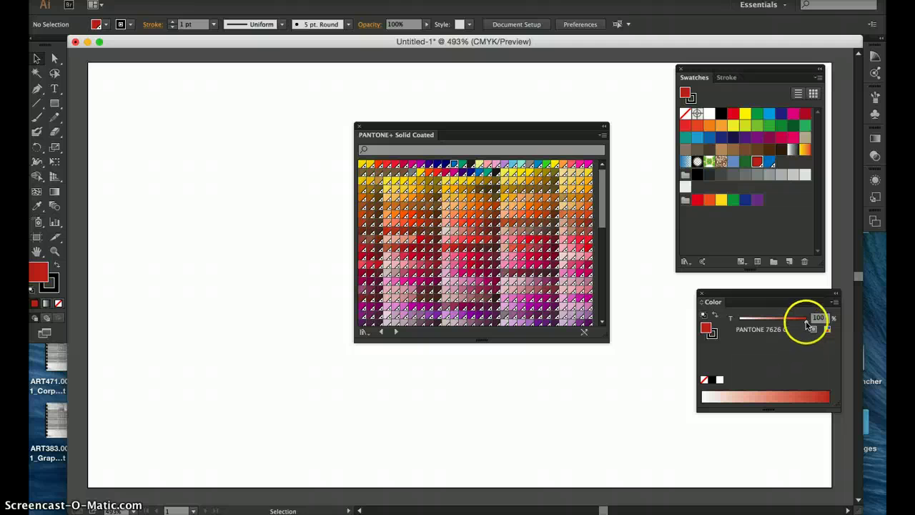
Set the PANTONE 7626 C tint back to 100% and close the PANTONE+ Solid Coated library
{"action": "left_click_drag", "start_coordinate": [783, 323], "coordinate": [805, 323]}
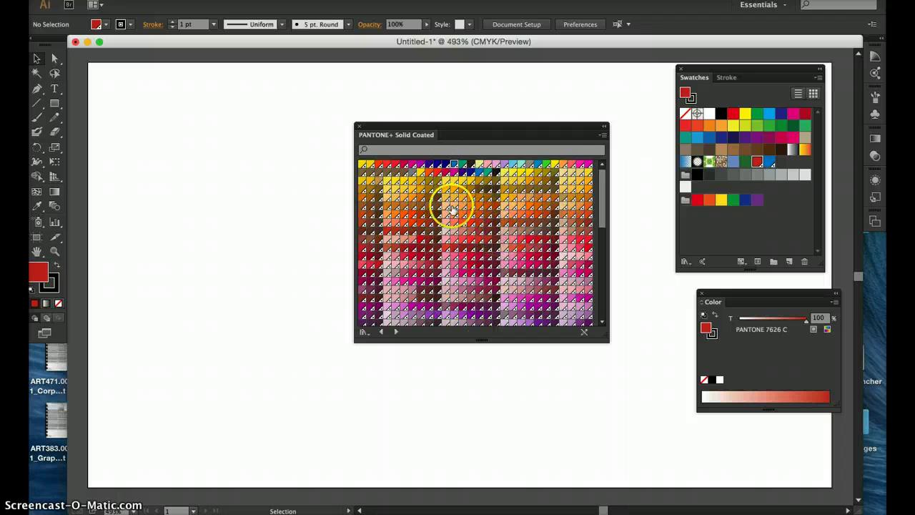
{"action": "left_click", "coordinate": [360, 128]}
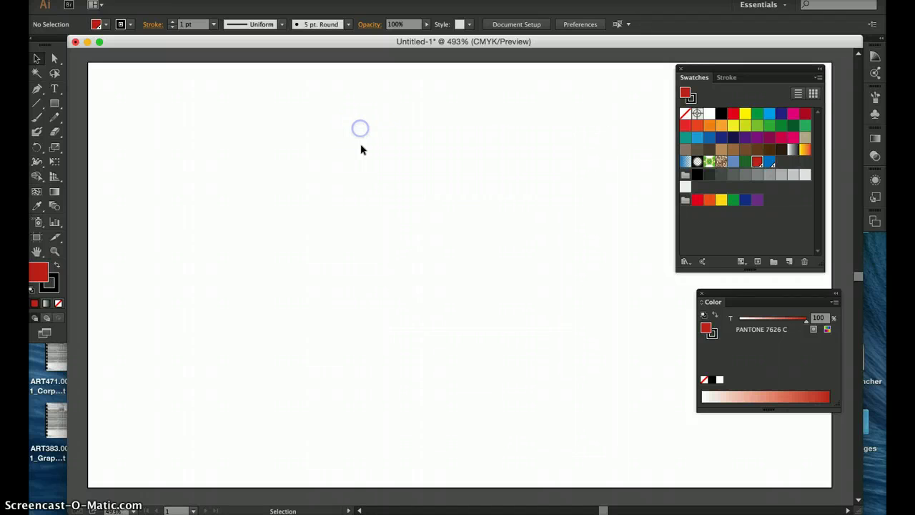